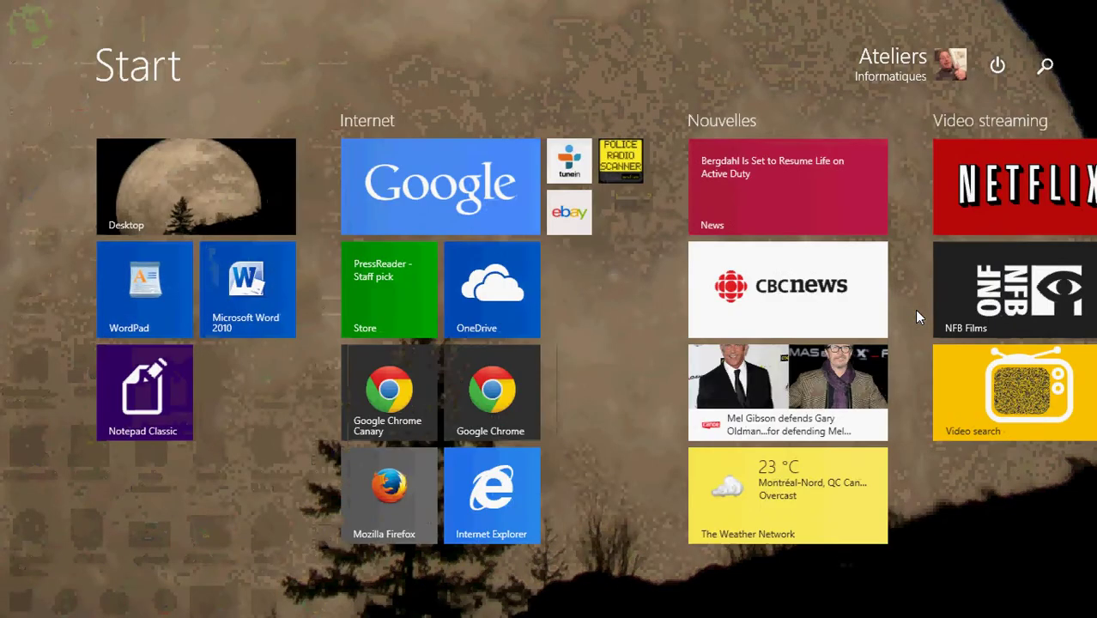
Search the computer for autoplay and try to open the Choose AutoPlay defaults result
scroll(914, 308, down, 3)
scroll(916, 316, down, 5)
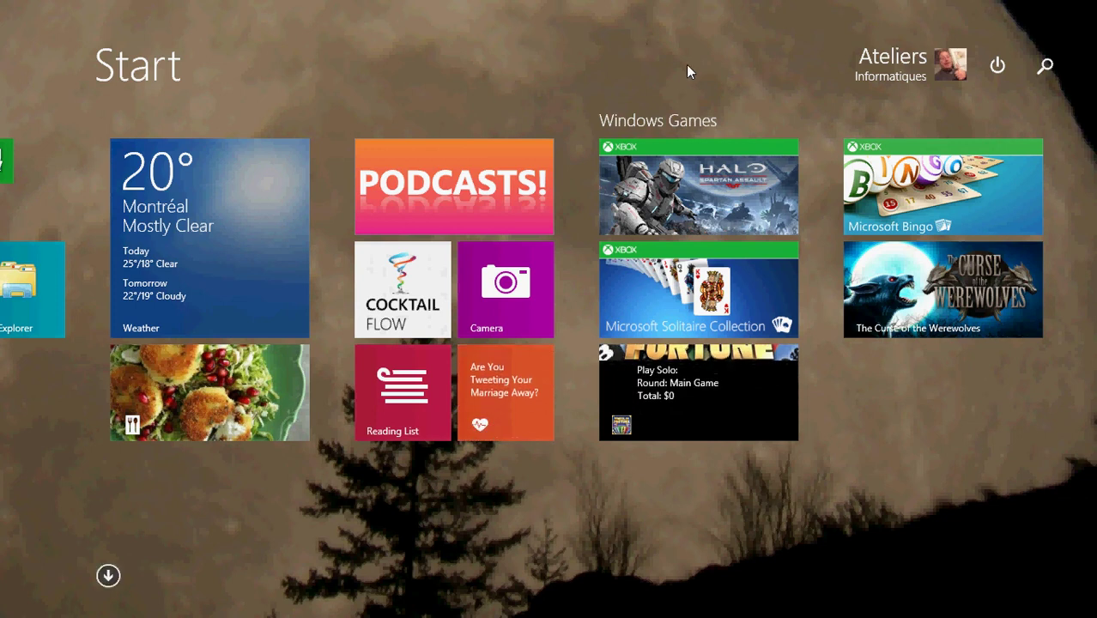
right_click(1095, 1)
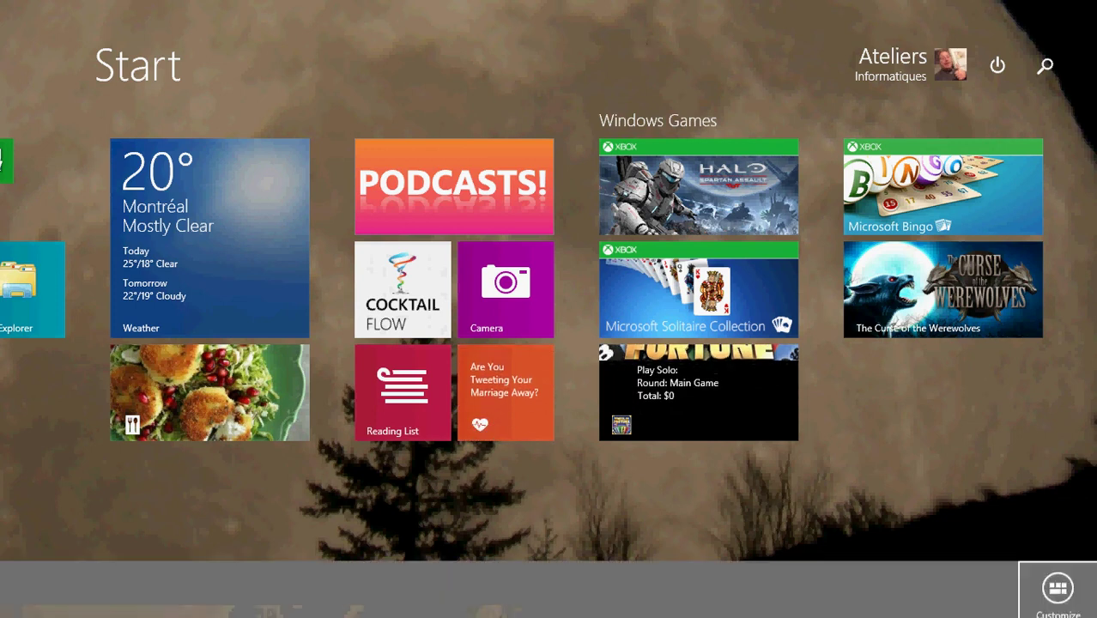
mouse_move(1095, 1)
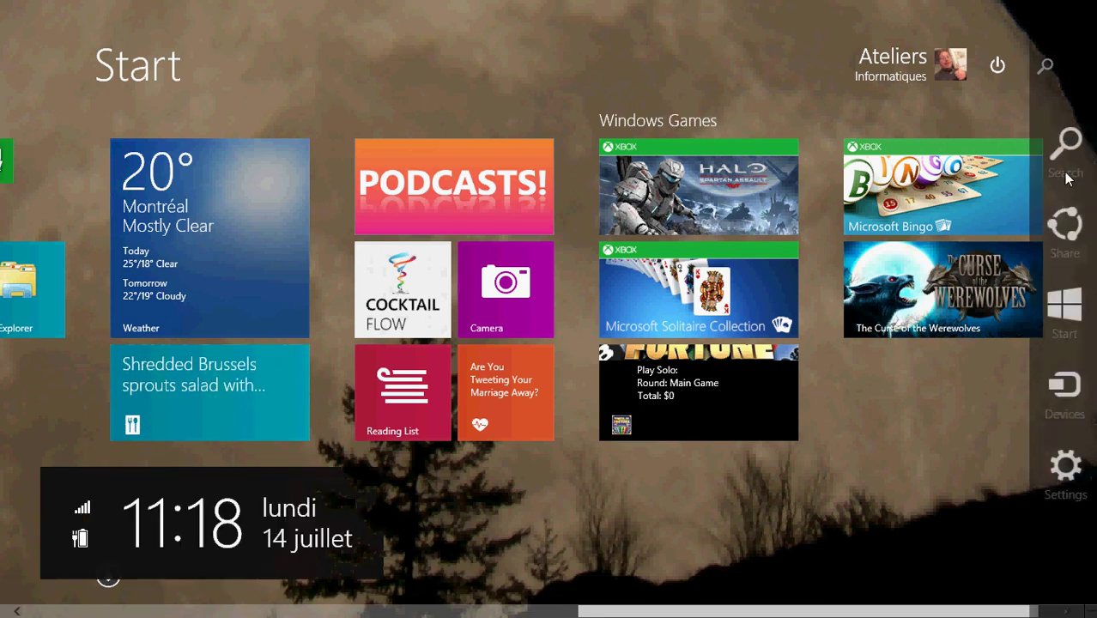
click(1040, 69)
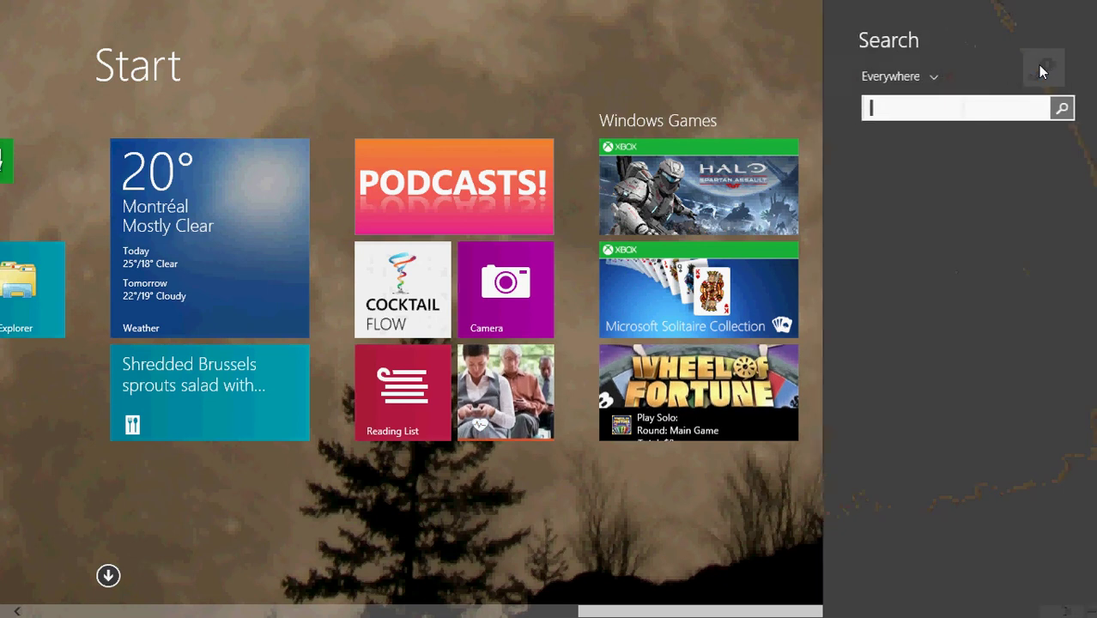
text(autoplay)
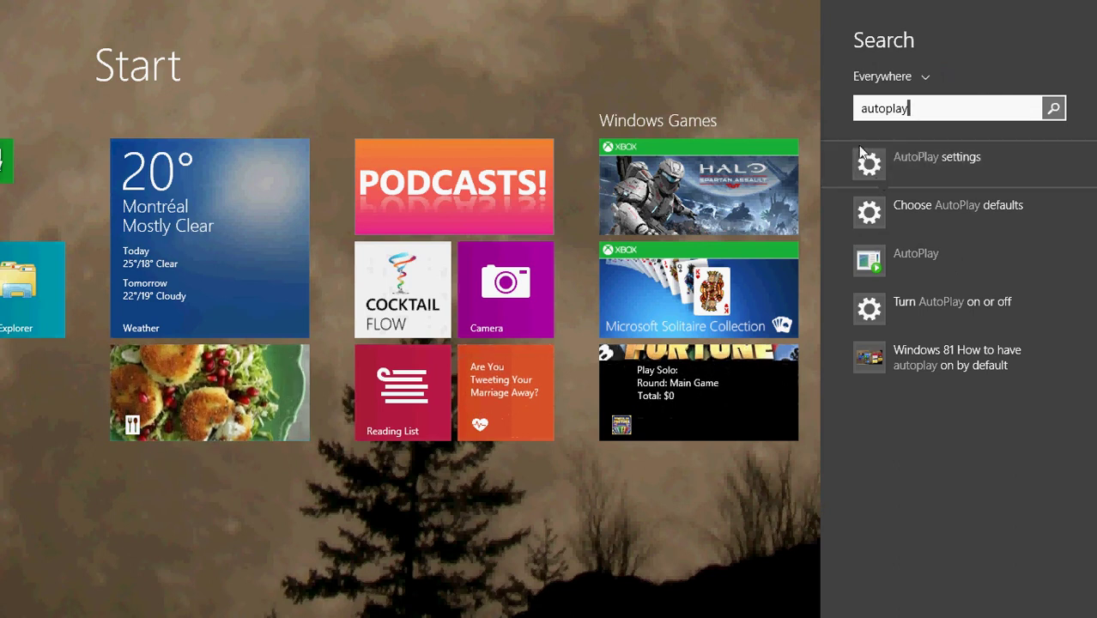
click(871, 209)
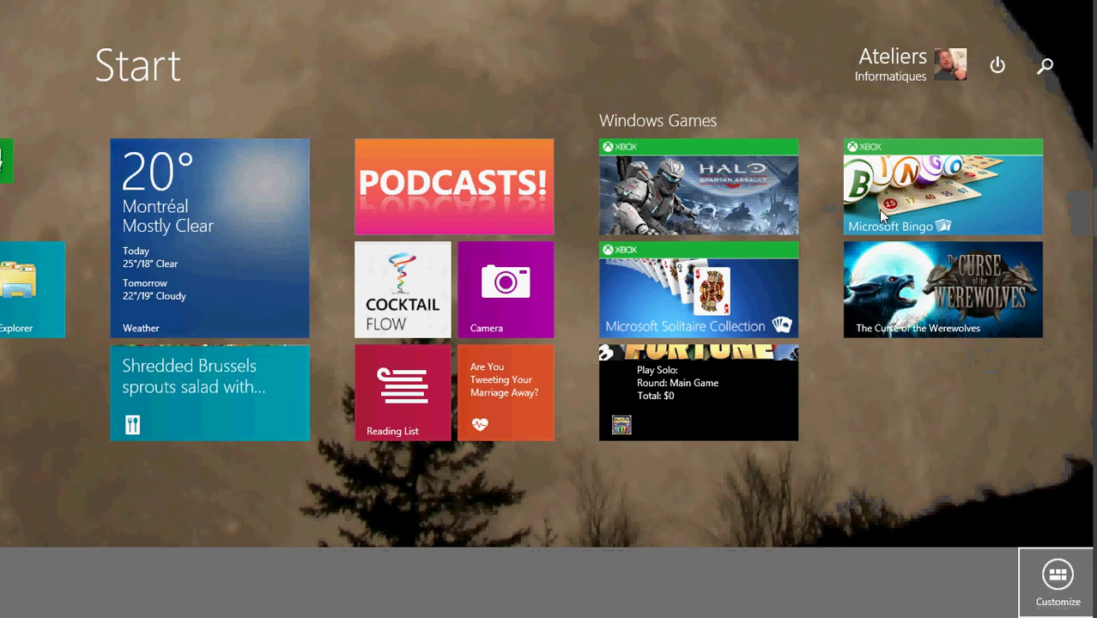
Search the computer for autoplay and open the AutoPlay control panel page
click(1047, 64)
text(autoplay)
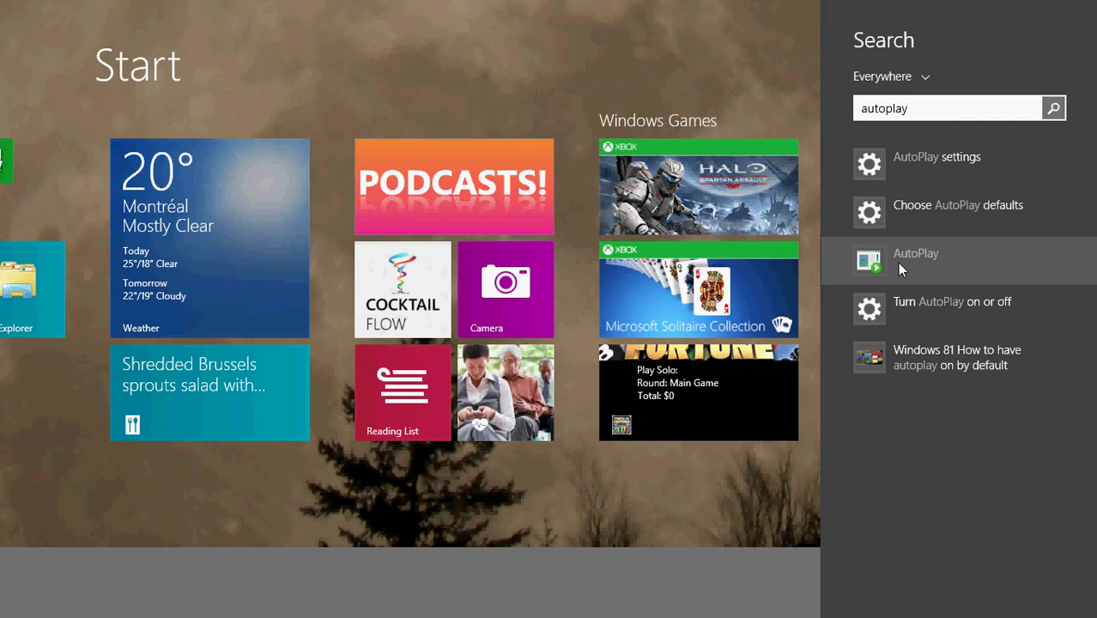
click(899, 263)
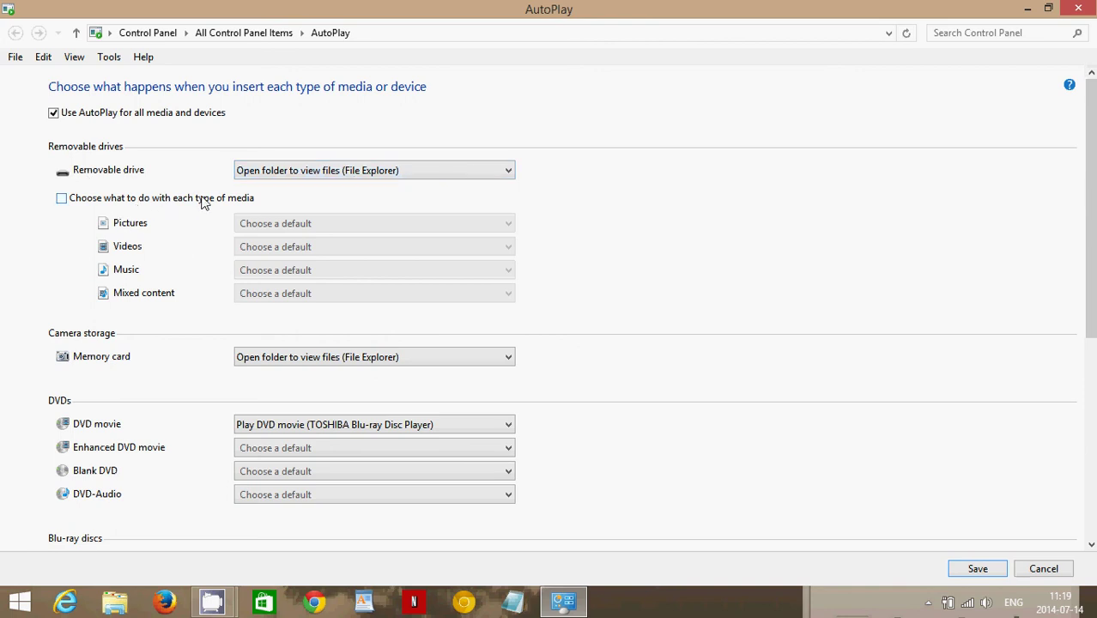
Enable separate defaults for each media type on removable drives, review the Pictures and Videos choices, and disable the option again
click(63, 199)
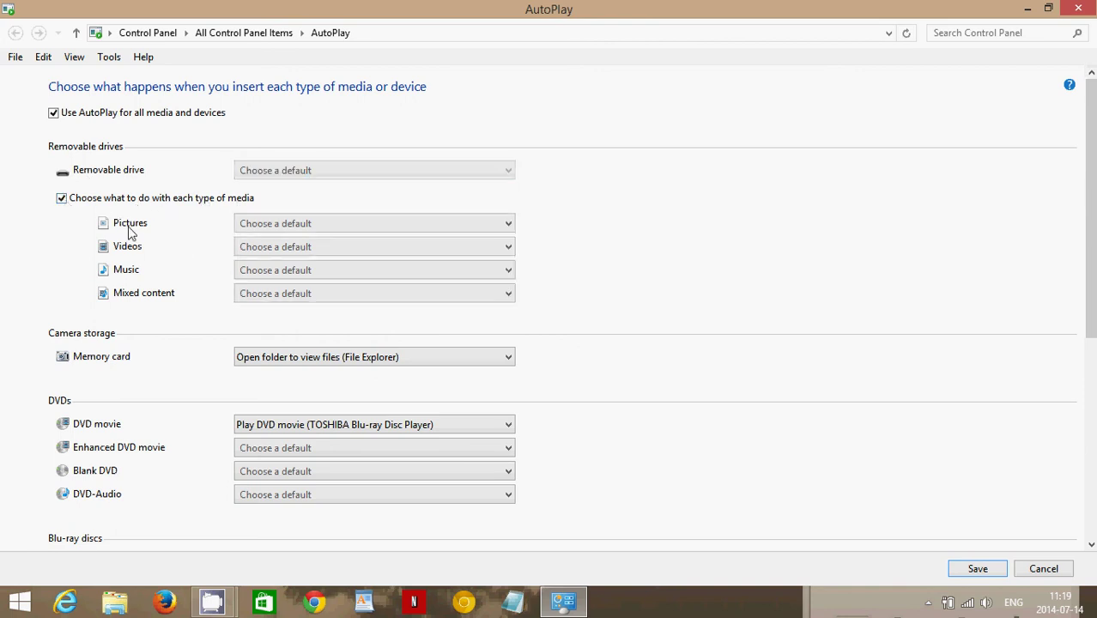
click(325, 225)
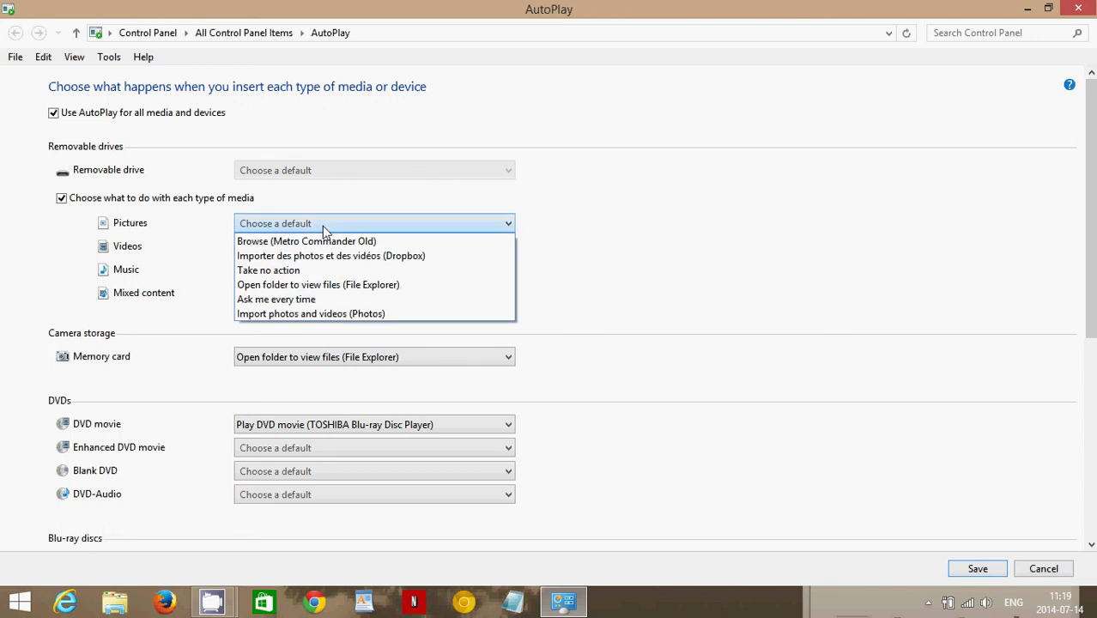
click(560, 166)
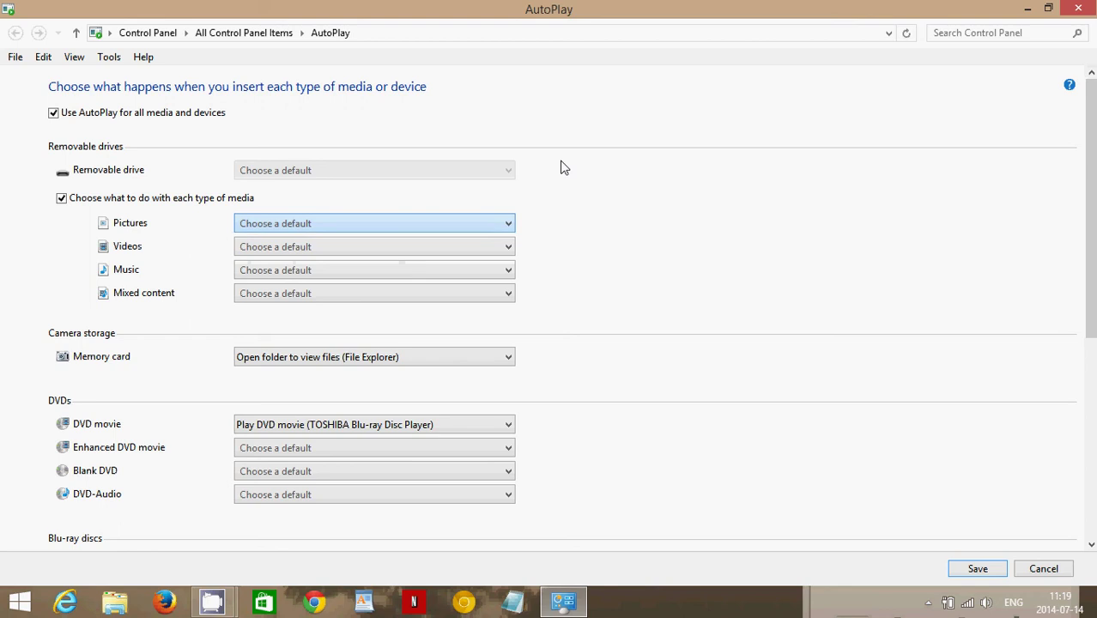
click(312, 250)
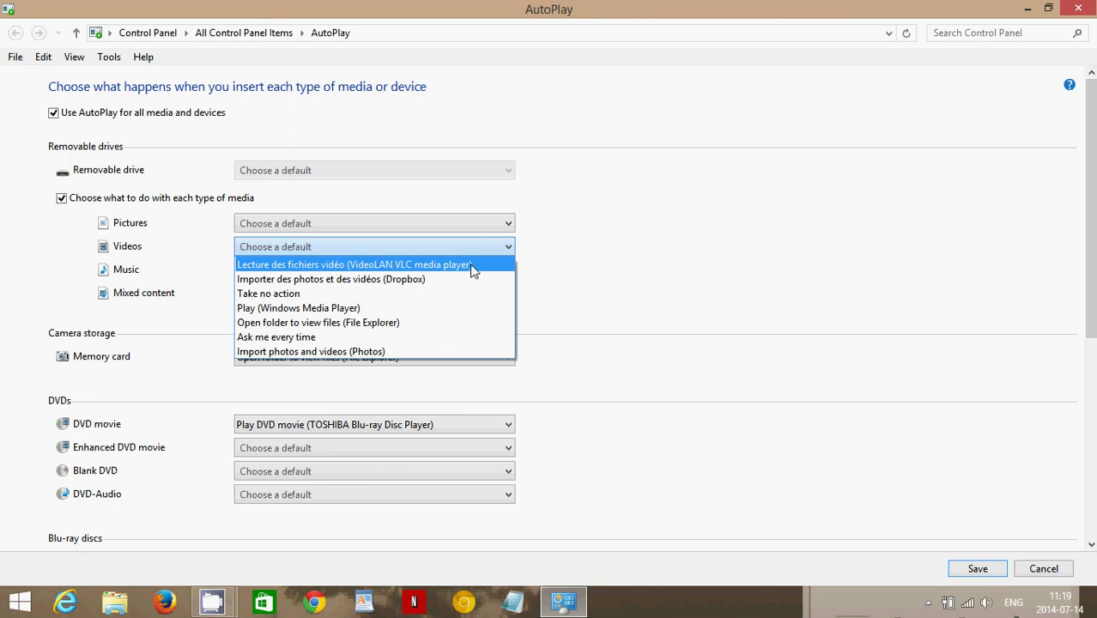
click(631, 281)
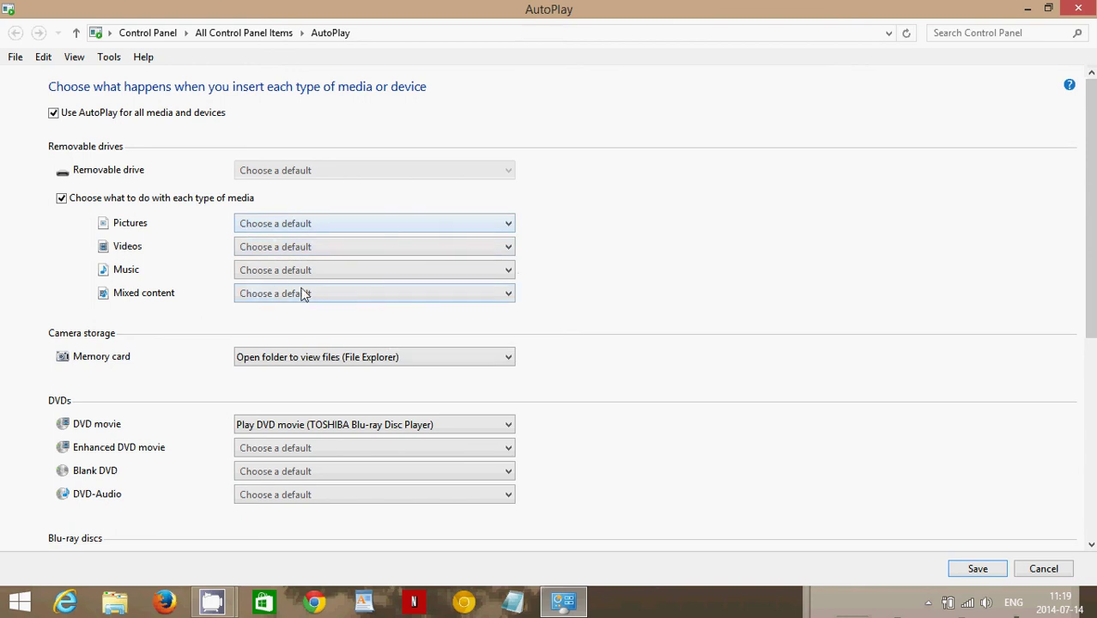
click(62, 198)
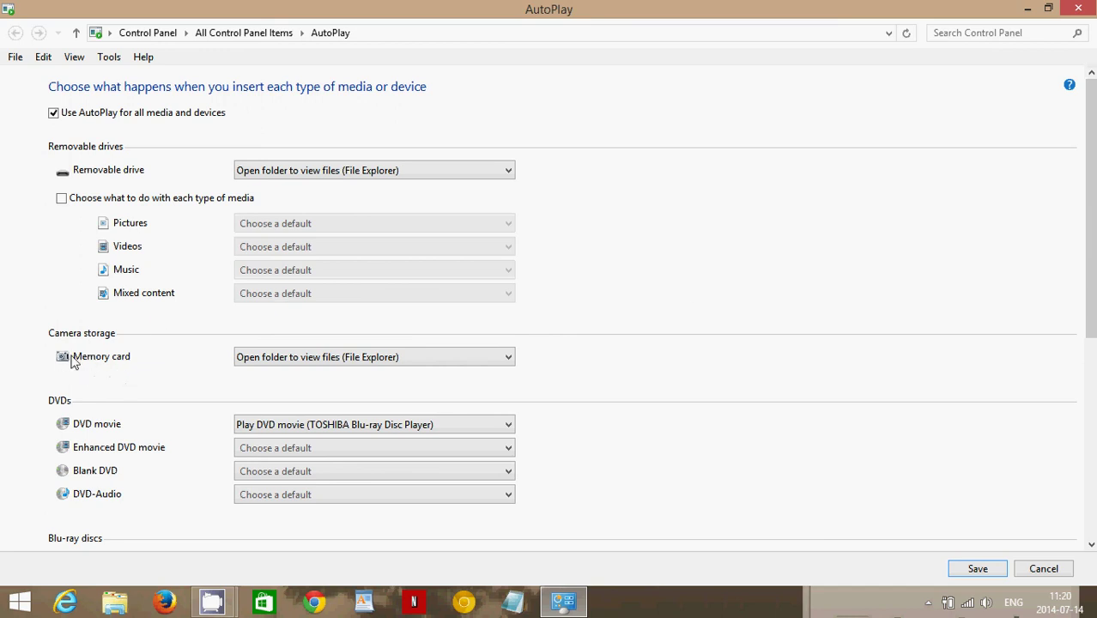
Try Import photos and videos (Photos) as the memory card default and restore Open folder to view files (File Explorer)
click(344, 358)
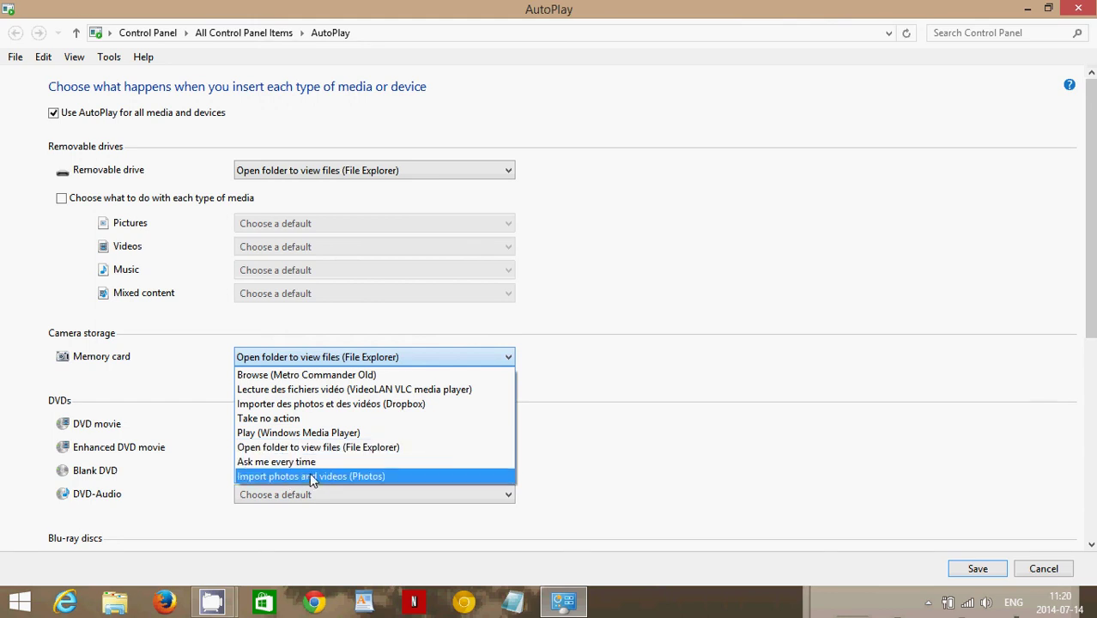
click(342, 476)
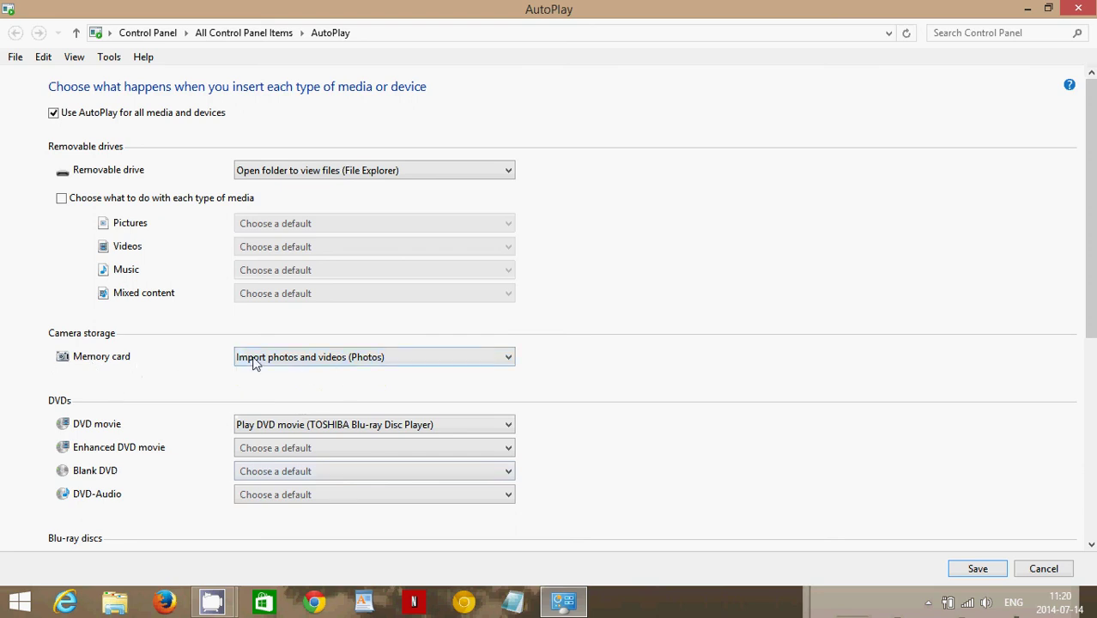
click(421, 359)
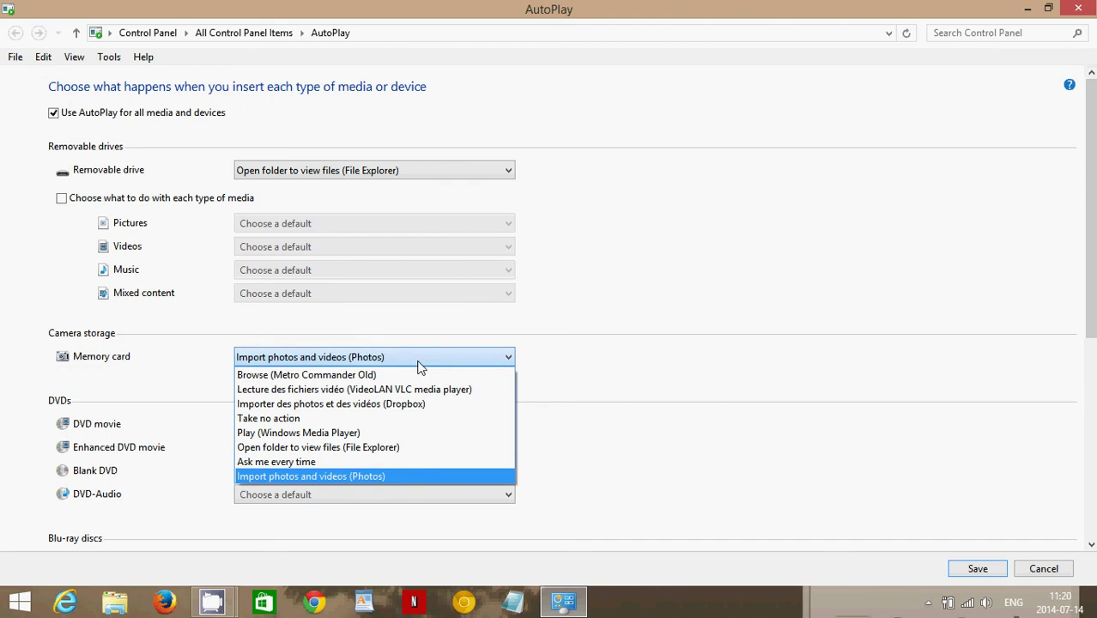
click(386, 448)
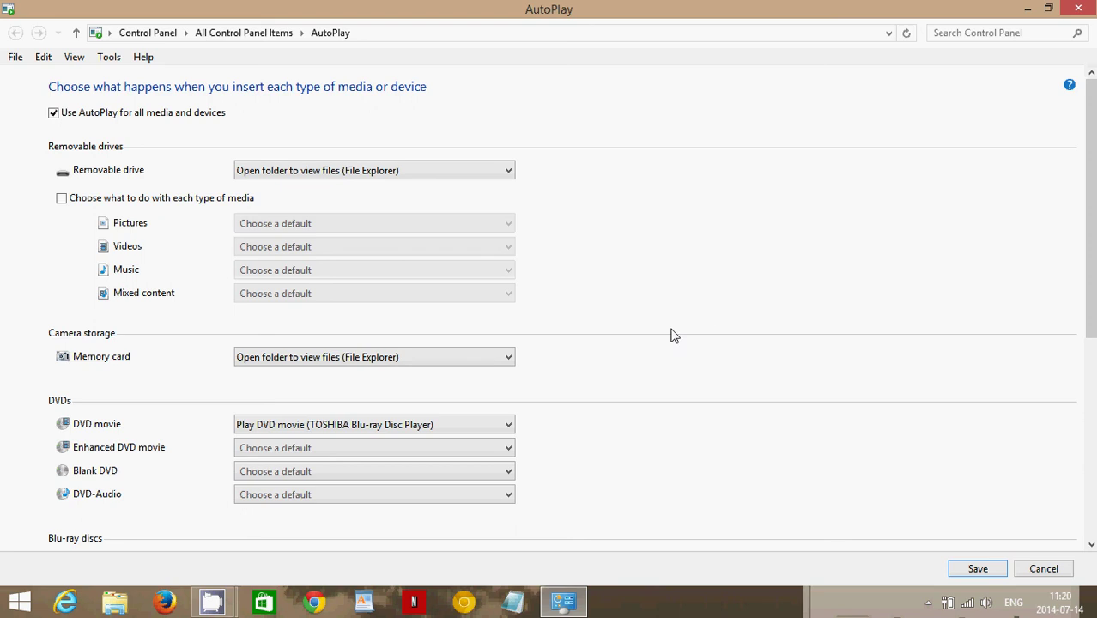
click(387, 357)
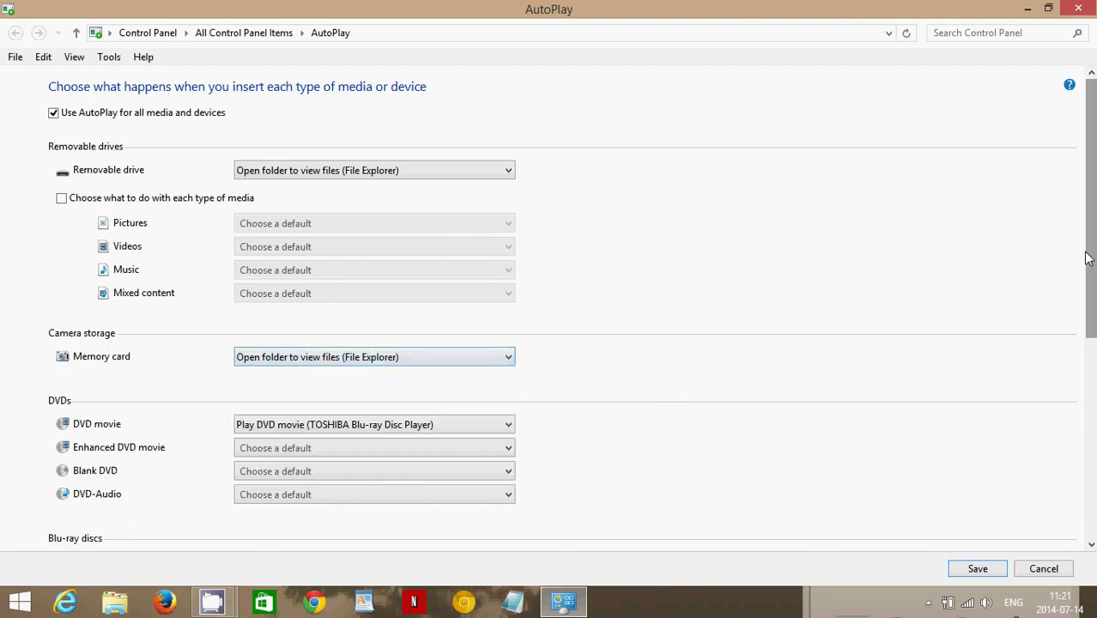
Review the default actions available for DVD movies without changing the selection
drag(1087, 258, 1079, 347)
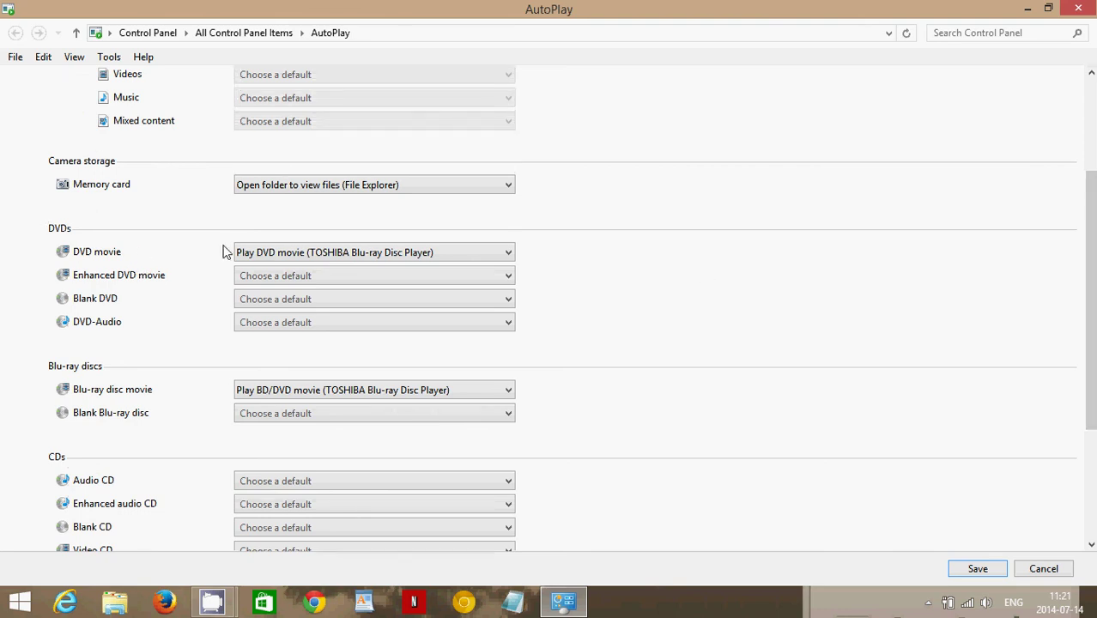
click(361, 260)
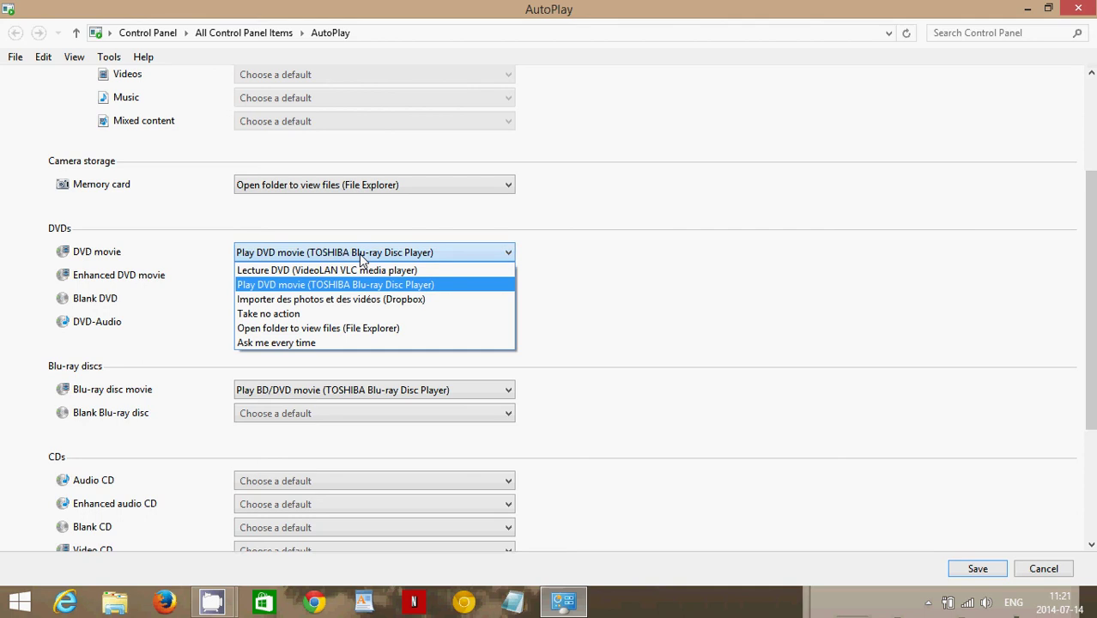
click(362, 257)
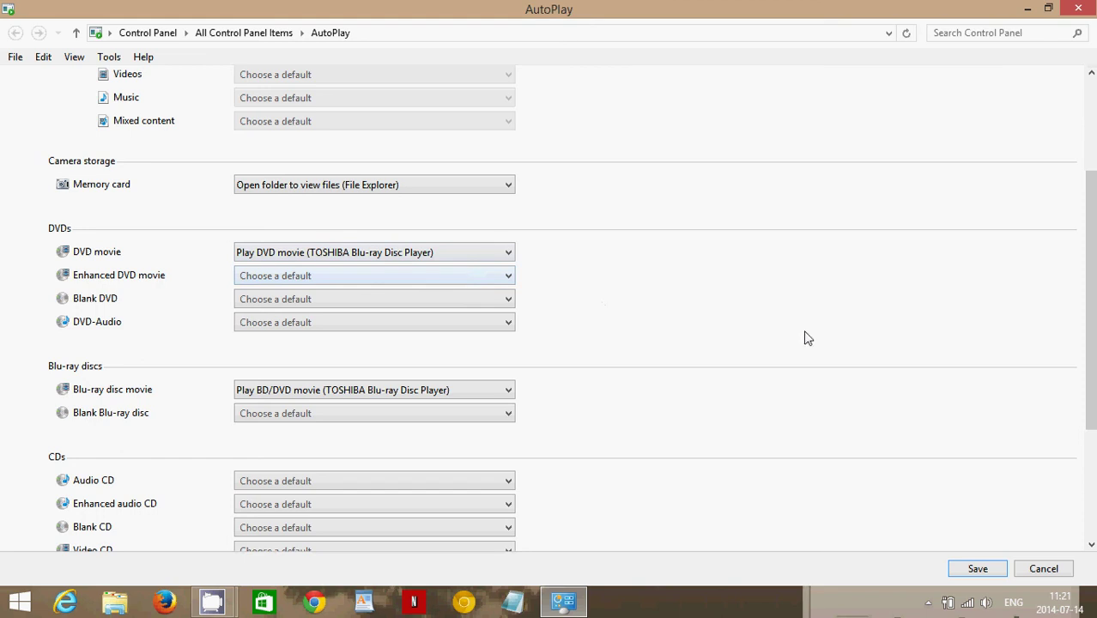
Set the Audio CD default to Play audio CD (Windows Media Player)
drag(1093, 363, 1069, 457)
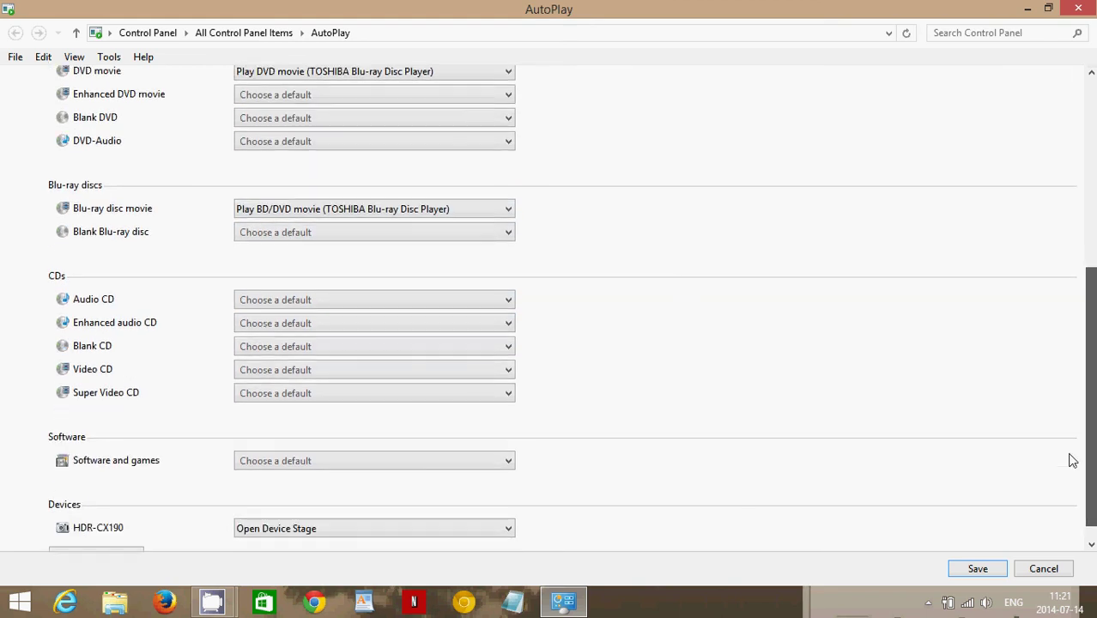
click(335, 307)
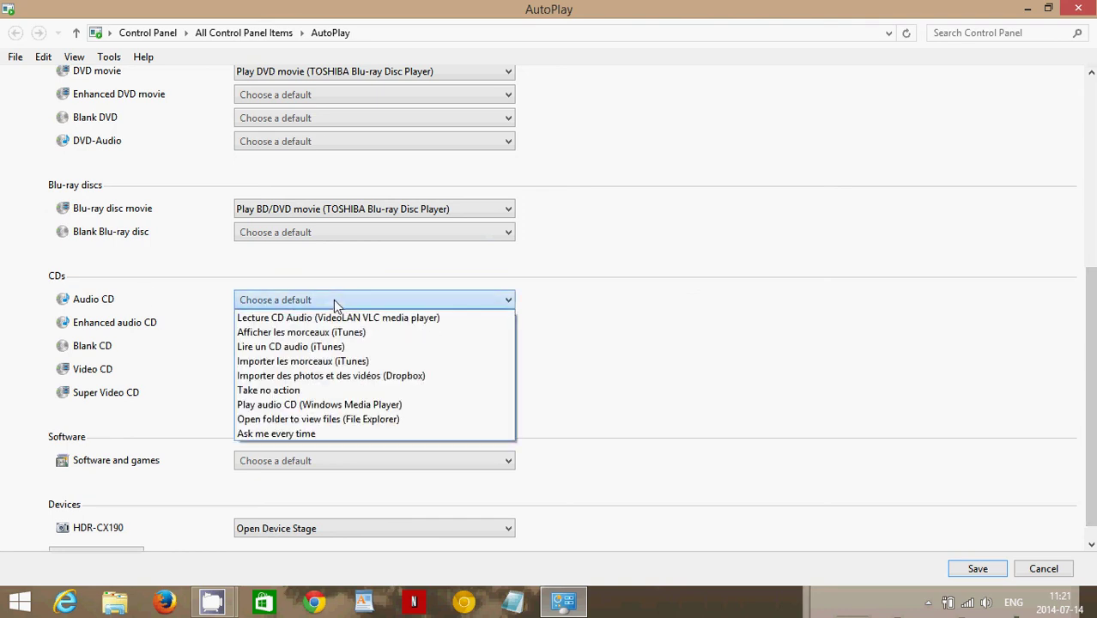
click(317, 407)
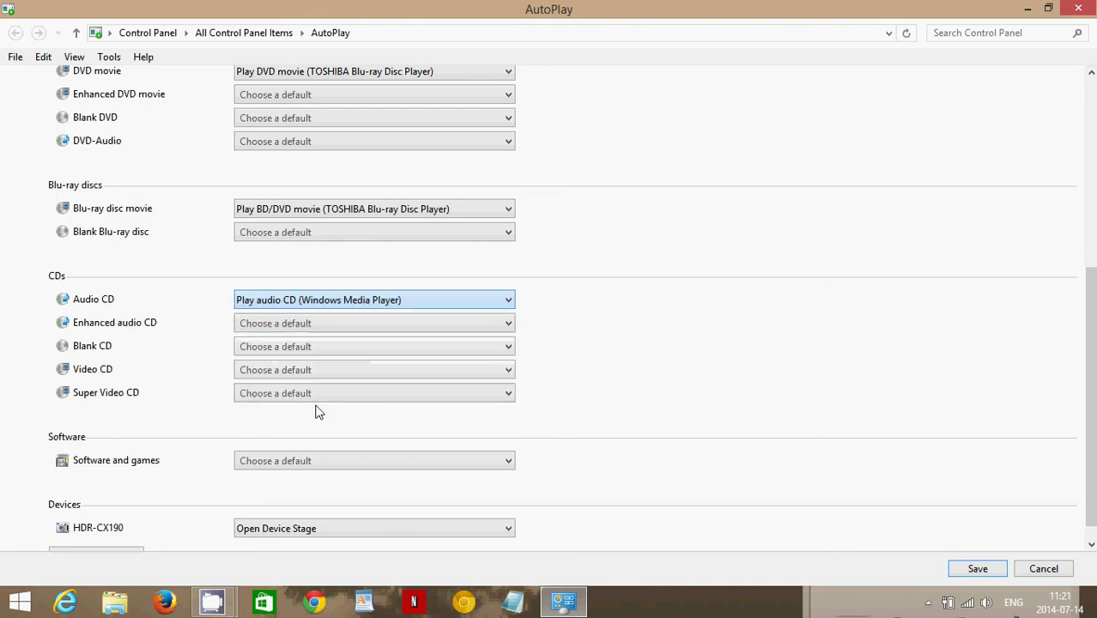
Set Enhanced audio CD to Play audio CD (Windows Media Player) and Blank CD to Burn a disc (CDBurnerXP)
click(318, 325)
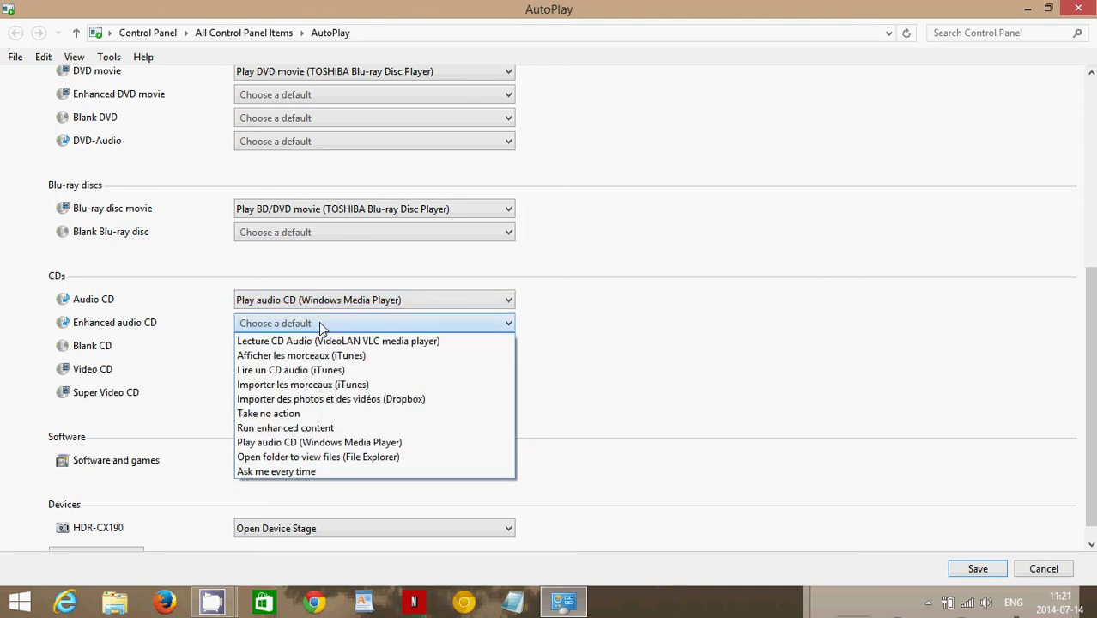
click(306, 442)
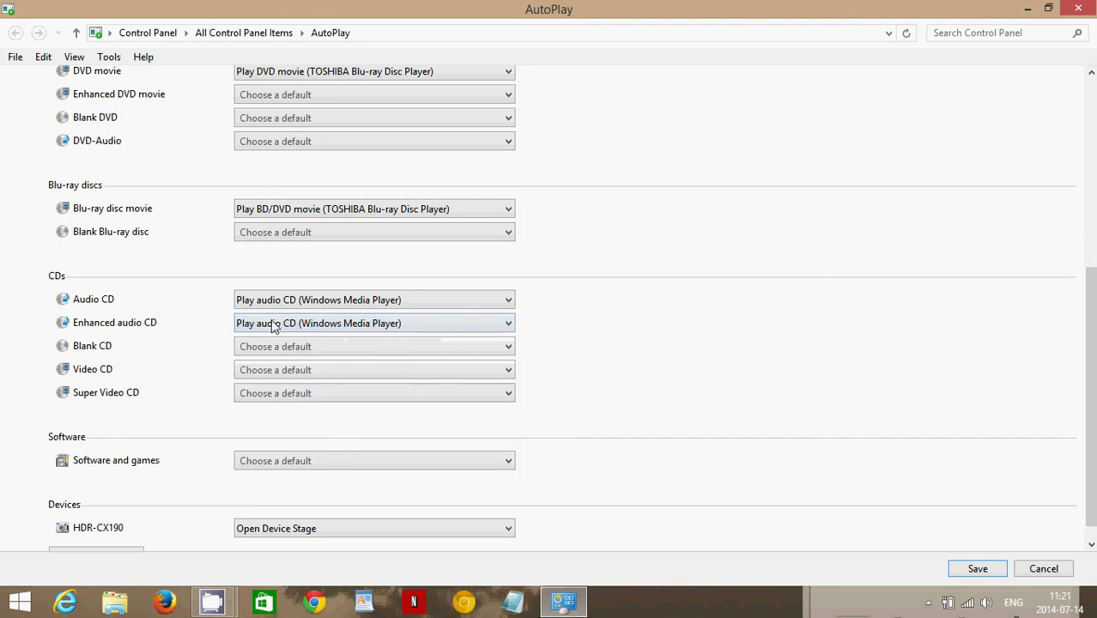
click(310, 352)
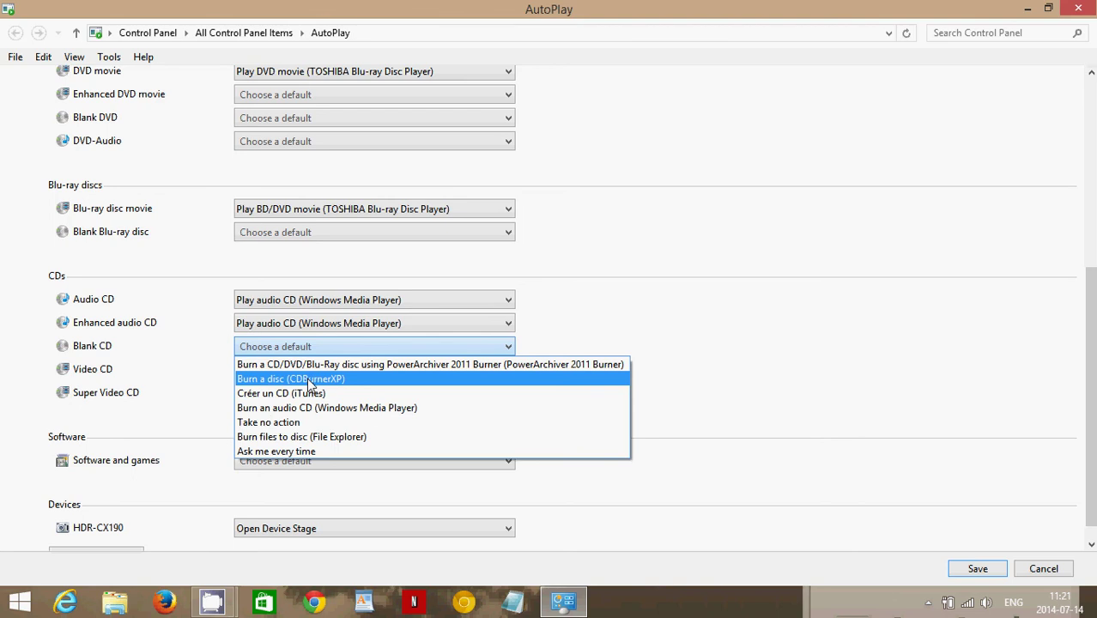
click(306, 378)
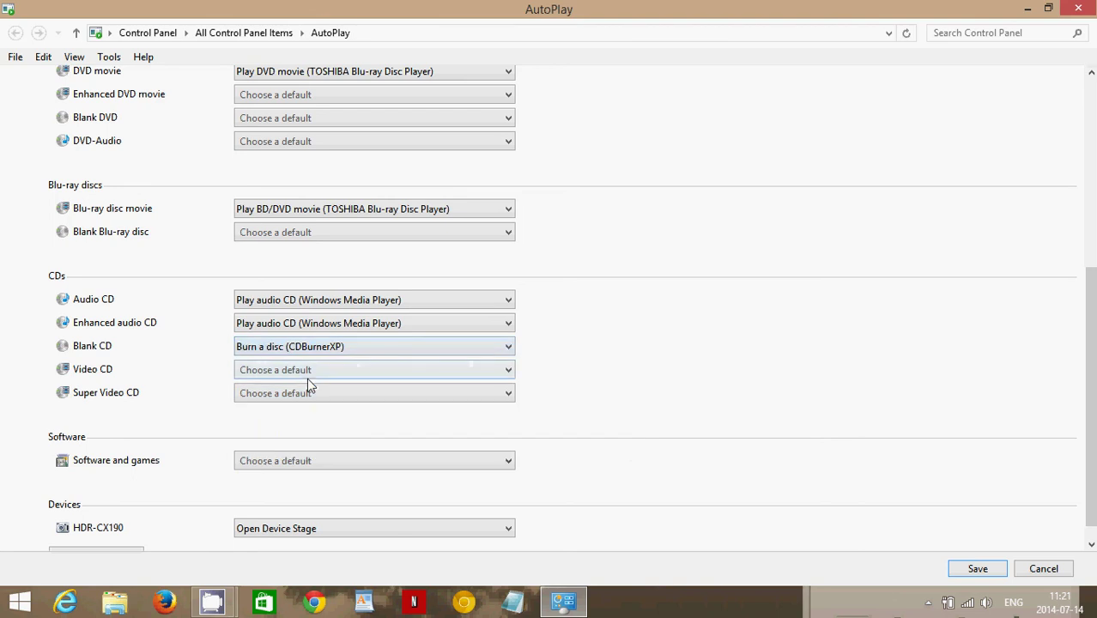
Set Video CD to Lecture VCD (VideoLAN VLC media player) and Super Video CD to Lecture SVCD (VideoLAN VLC media player)
click(314, 370)
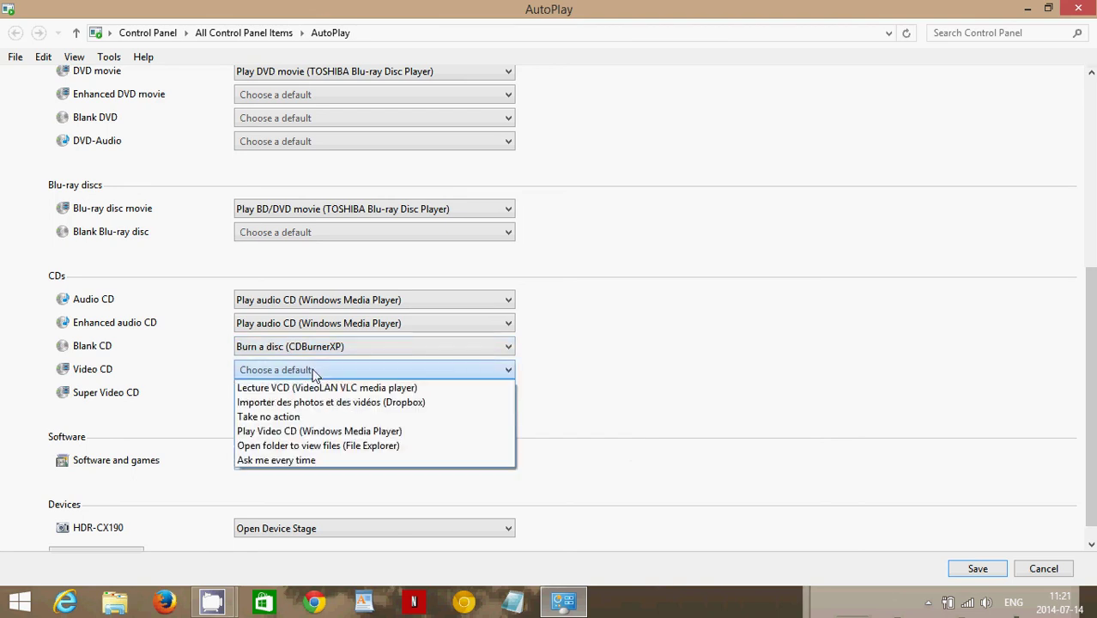
click(314, 391)
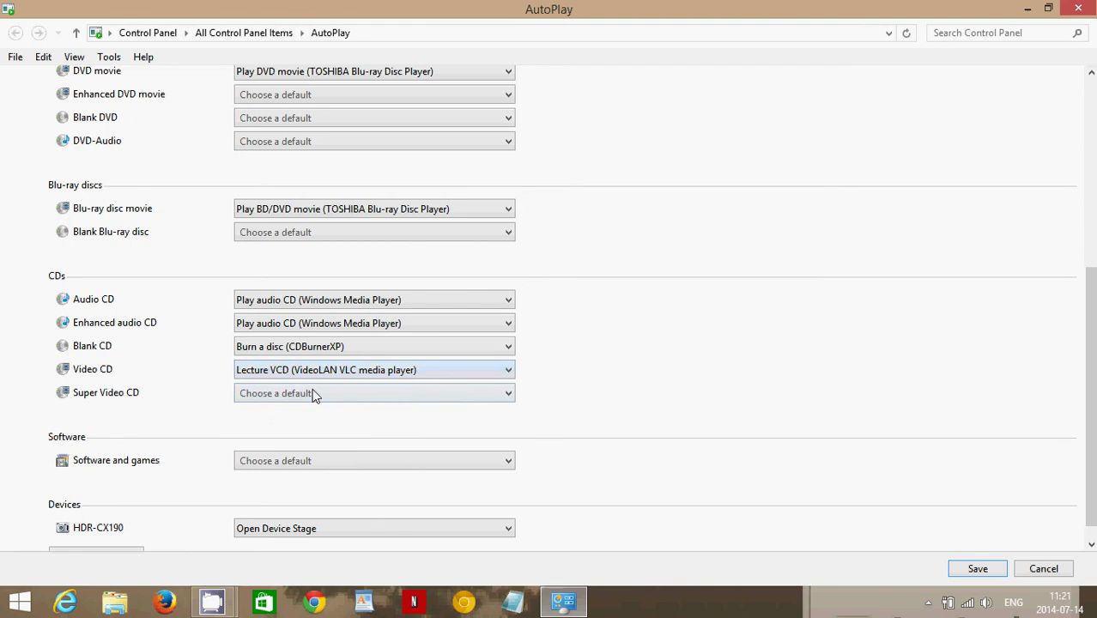
click(314, 394)
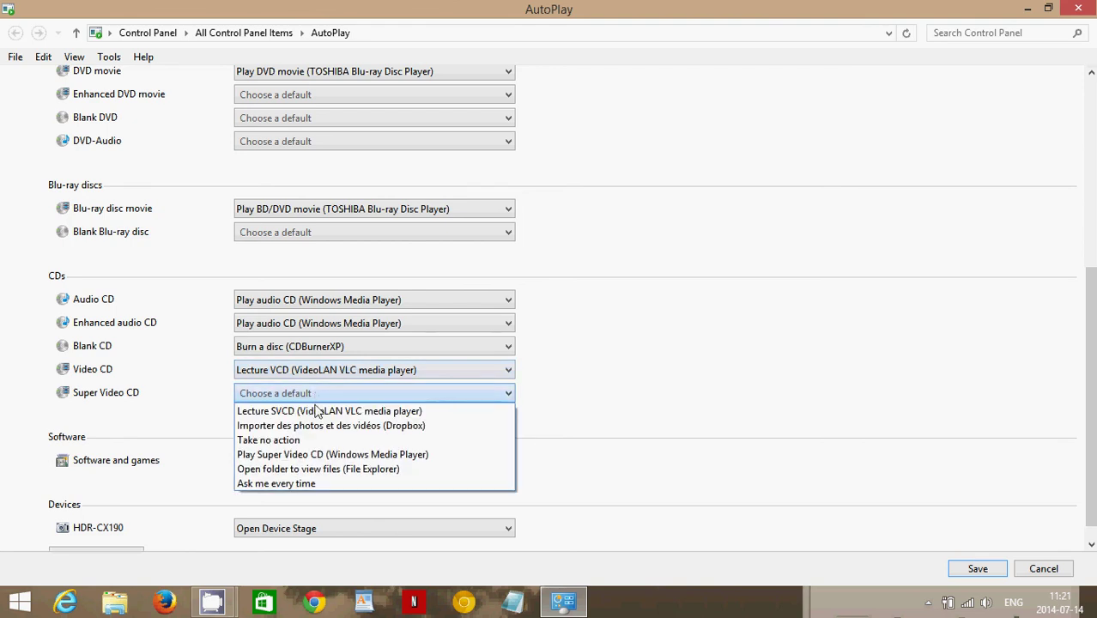
click(316, 412)
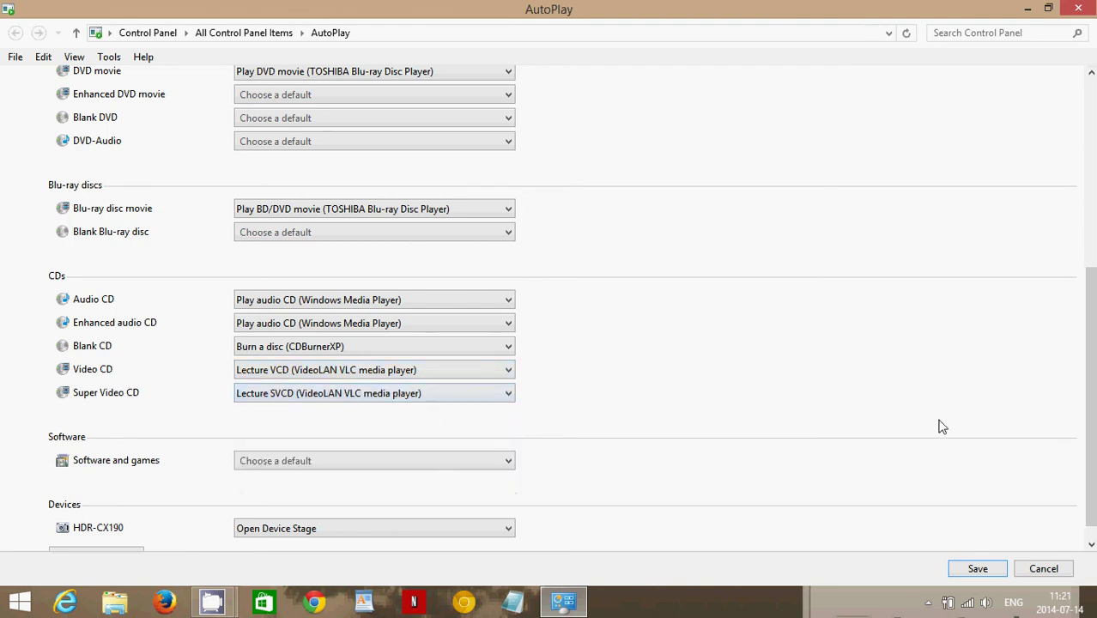
Set the Software and games default to Install or run program from your media
scroll(502, 411, down, 1)
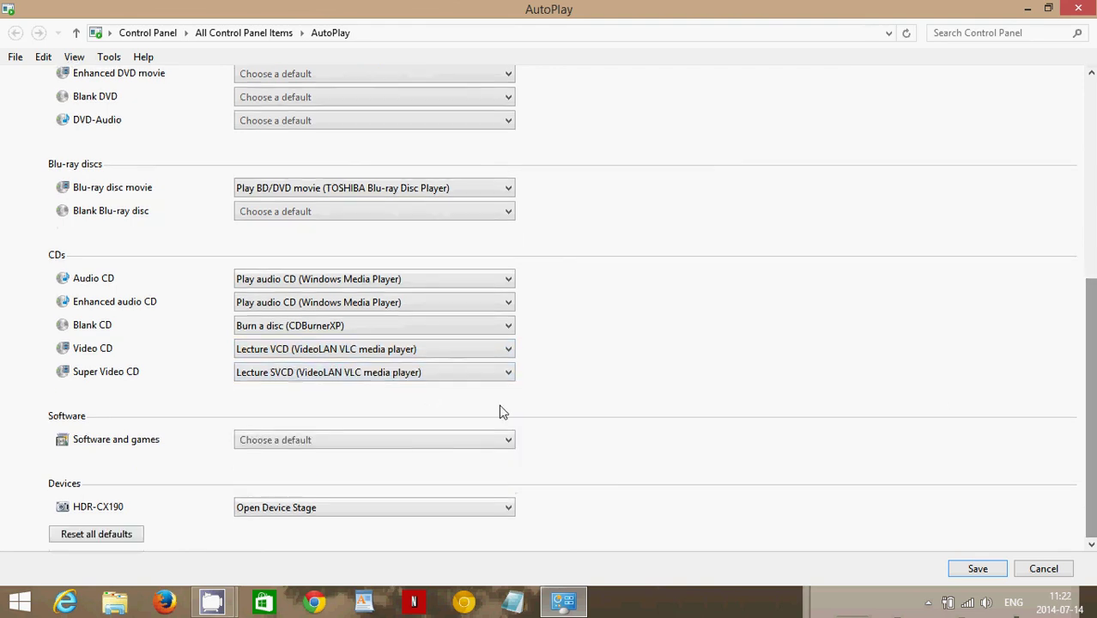
click(451, 440)
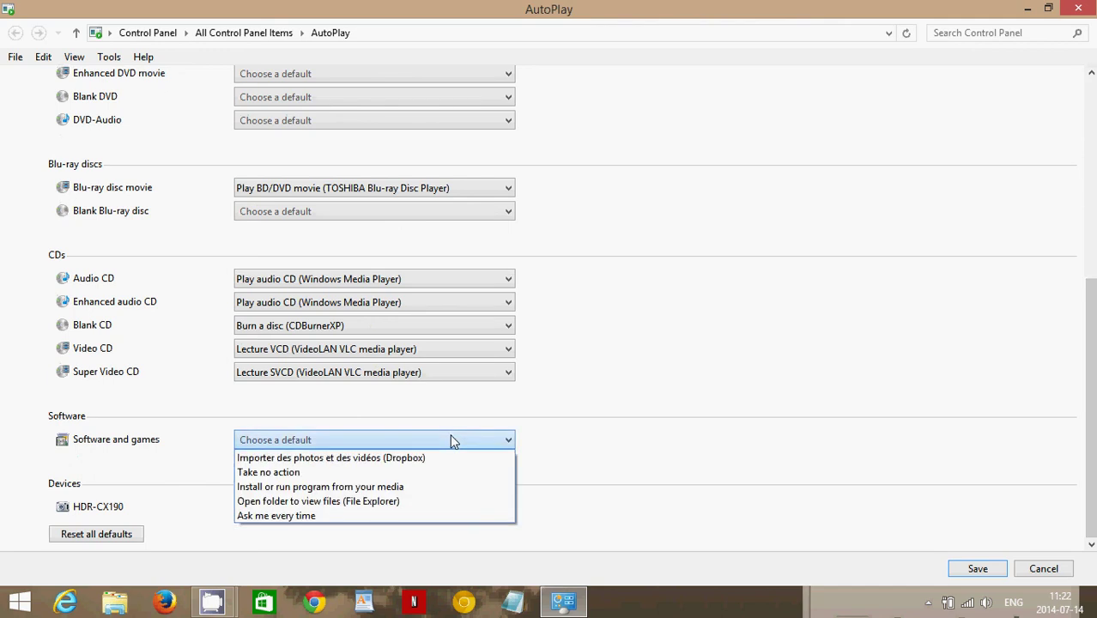
click(434, 489)
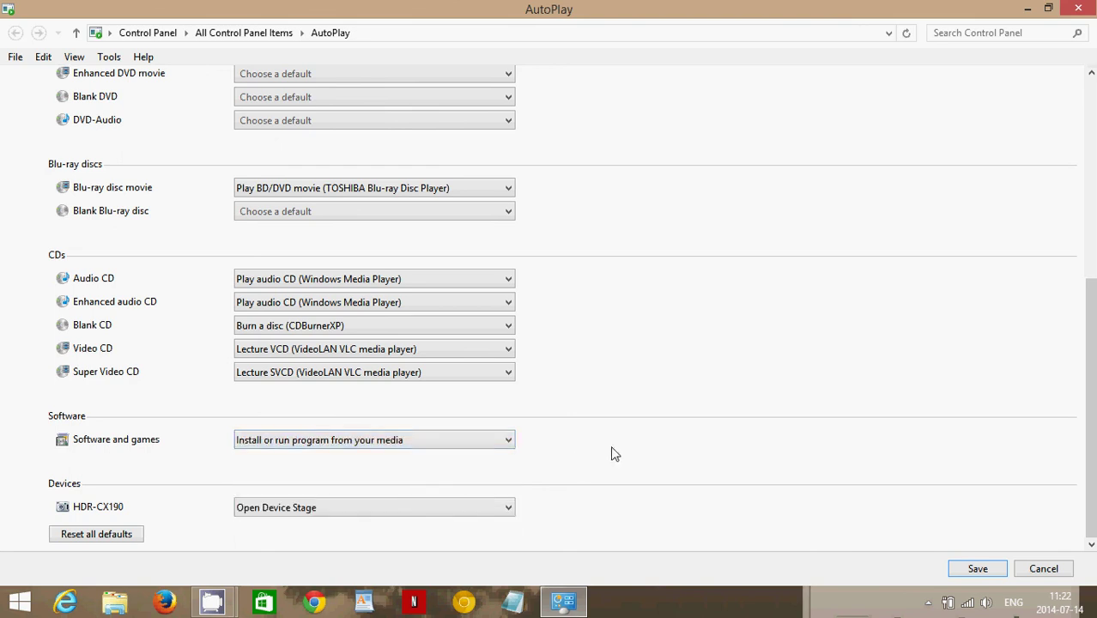
Check the choices for the HDR-CX190 device and save the AutoPlay settings
click(344, 510)
click(343, 510)
click(973, 569)
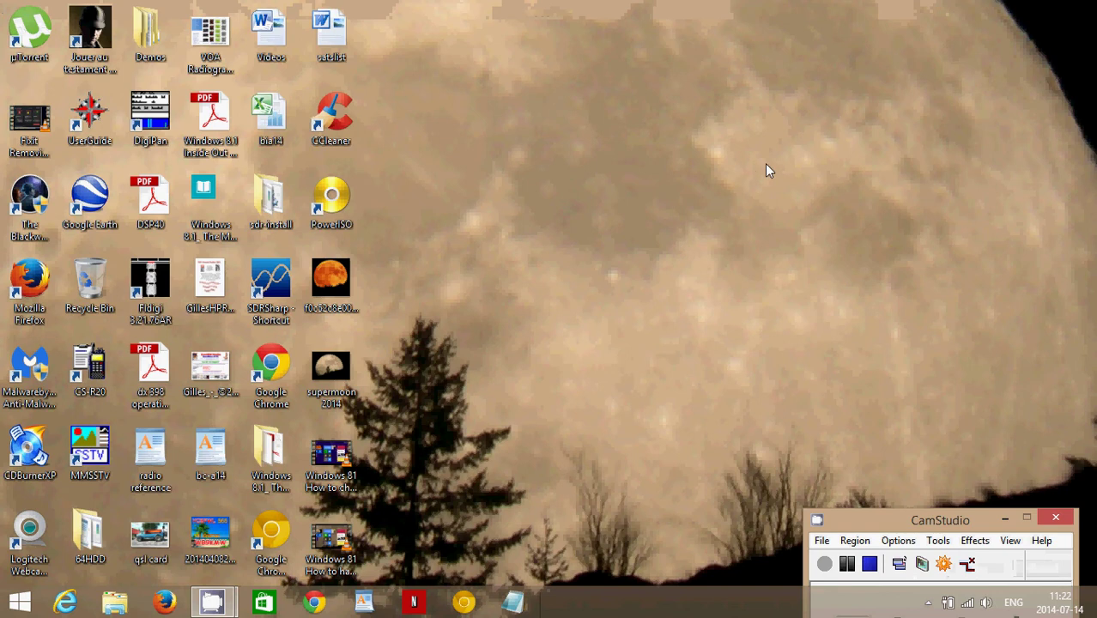
key(super)
scroll(768, 170, down, 5)
scroll(765, 163, down, 3)
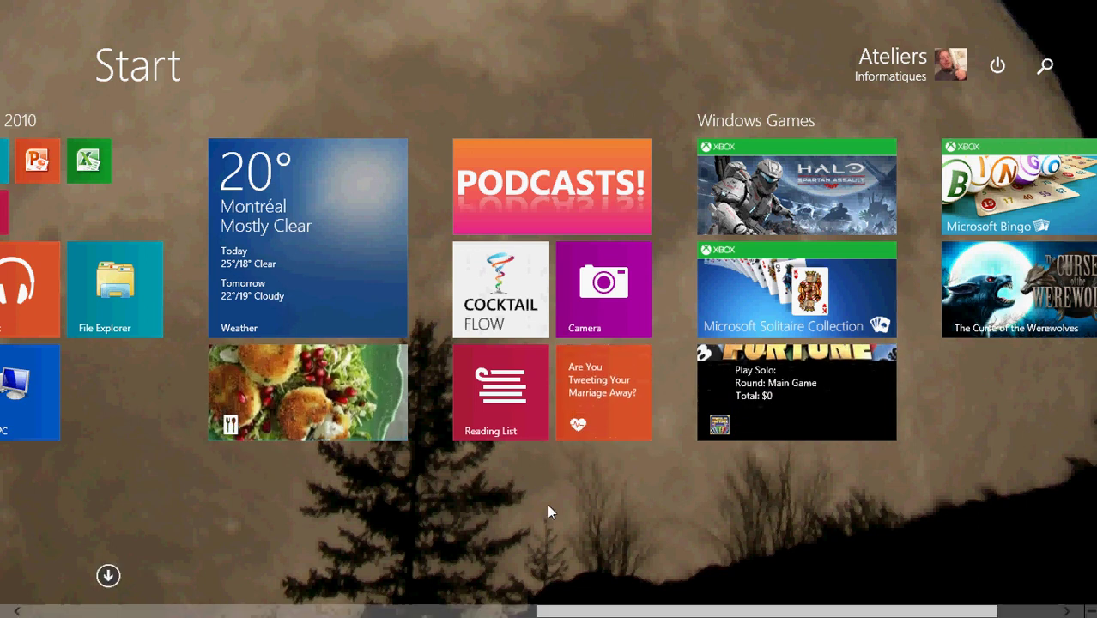
scroll(260, 467, up, 10)
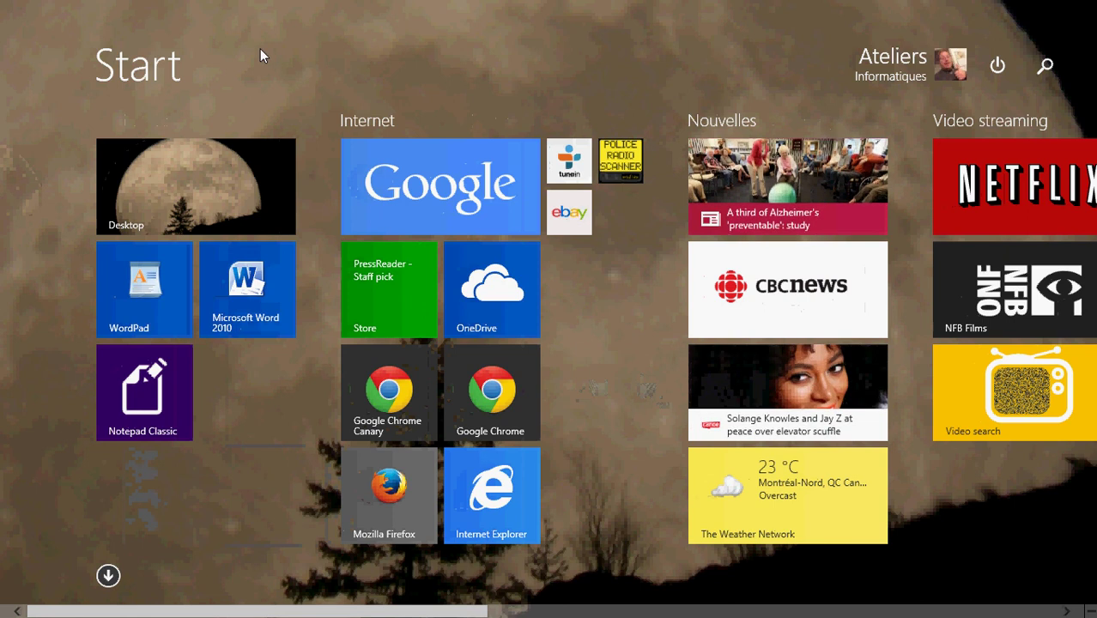
click(216, 178)
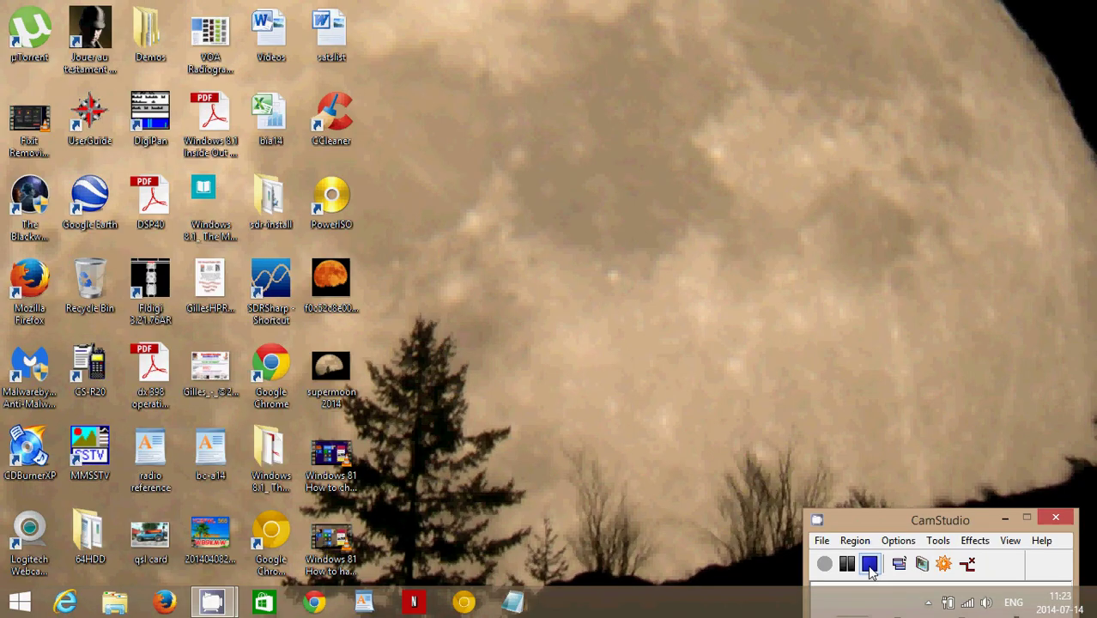